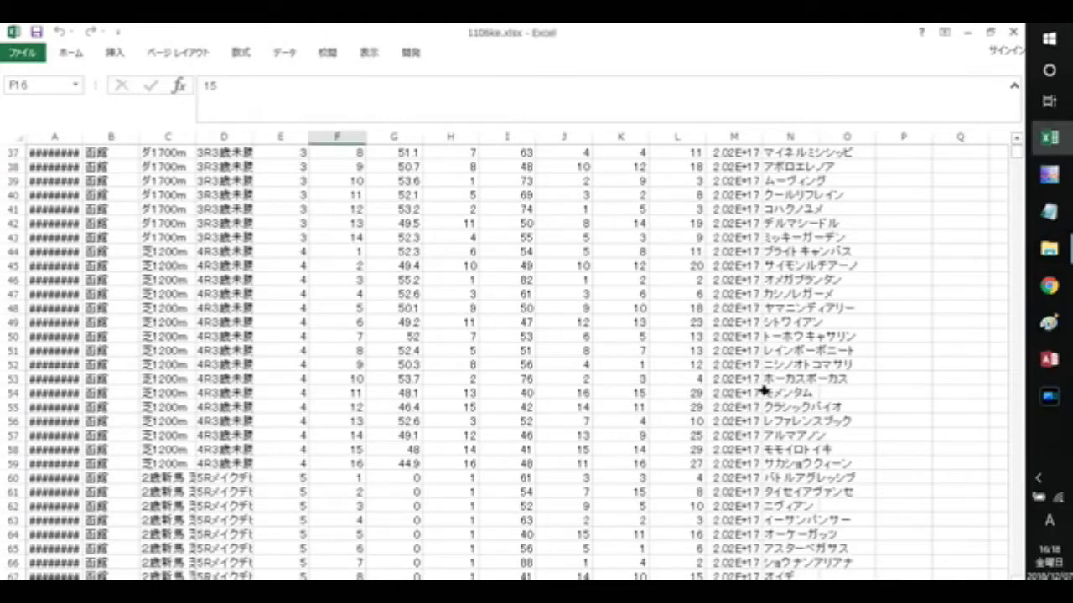
Scroll through the race data on Sheet2 to review the full range.
scroll(515, 421, up, 5)
scroll(514, 422, up, 4)
scroll(514, 422, up, 3)
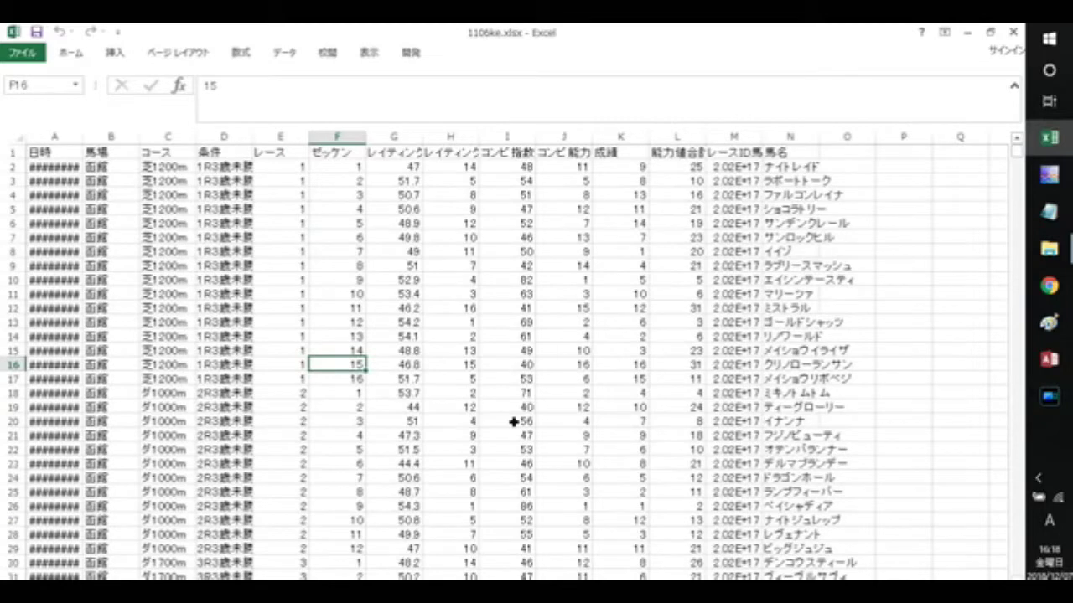
scroll(514, 422, down, 3)
scroll(515, 421, up, 1)
scroll(515, 422, up, 2)
scroll(515, 422, down, 3)
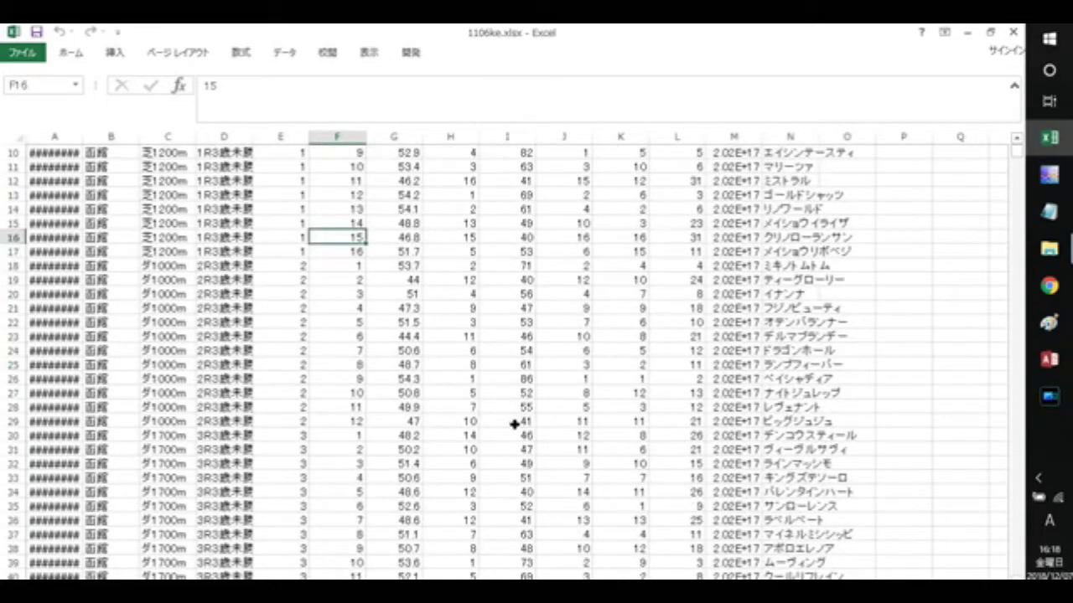
scroll(515, 423, up, 3)
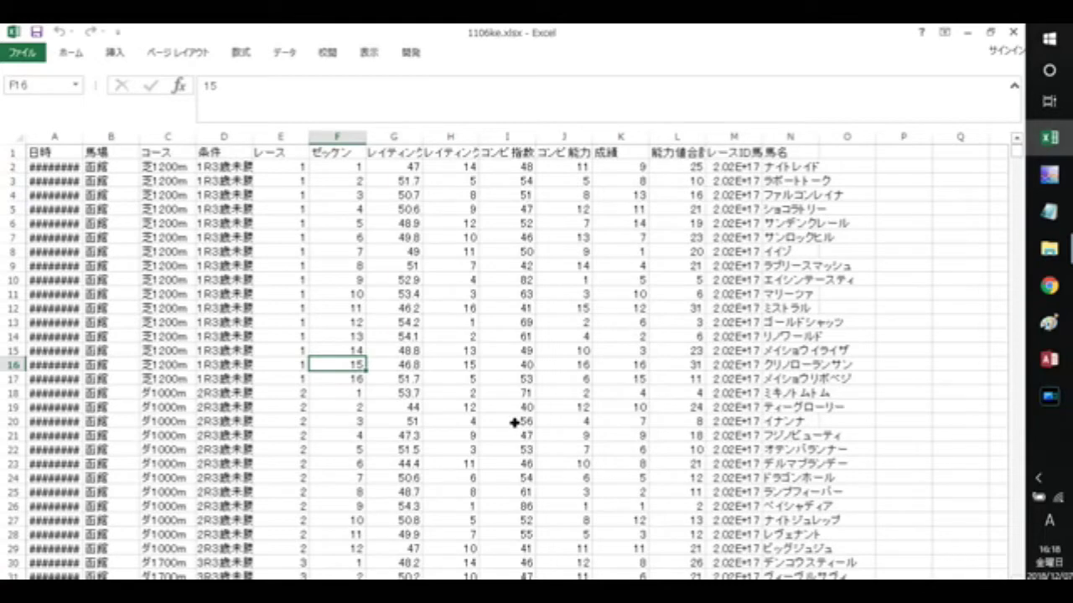
scroll(515, 423, down, 3)
scroll(514, 423, down, 3)
scroll(514, 422, down, 4)
scroll(514, 422, up, 6)
scroll(514, 422, up, 4)
Insert a PivotTable from Sheet2!$A$1:$N$18077 on a new worksheet.
click(115, 53)
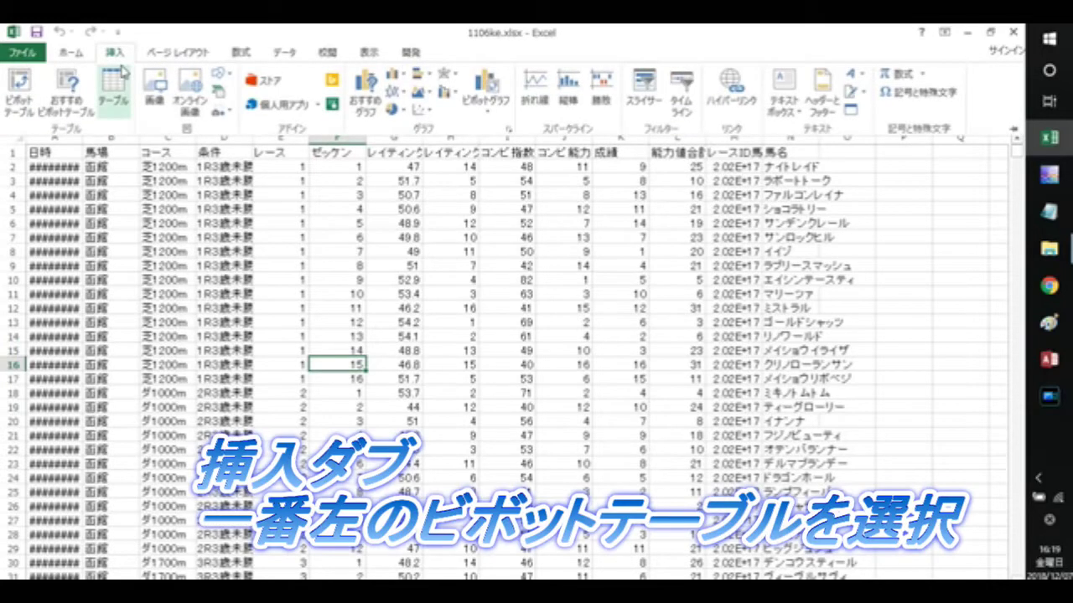
click(14, 115)
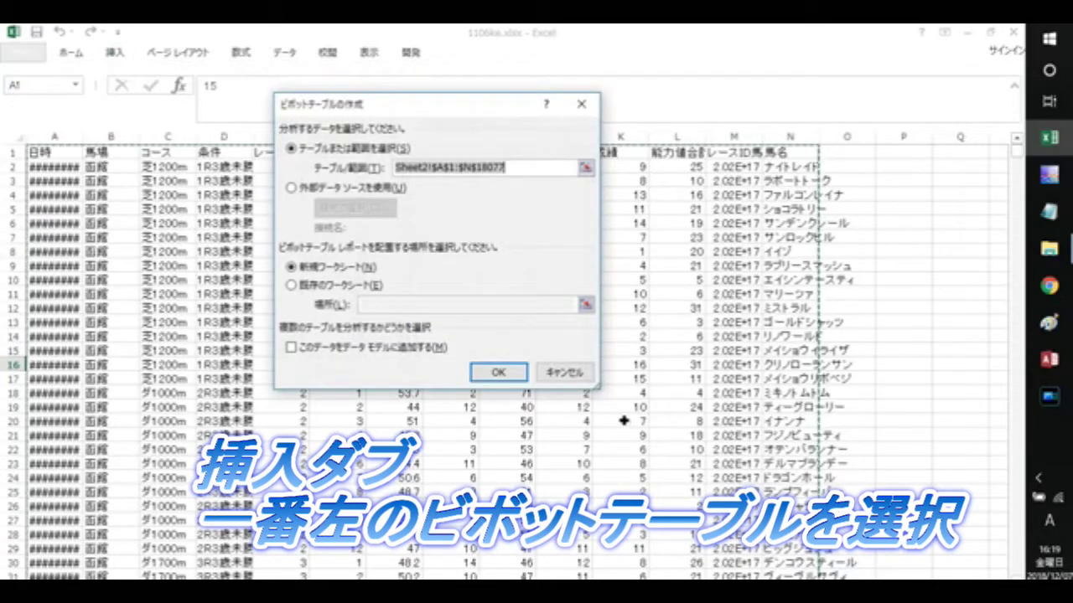
click(497, 372)
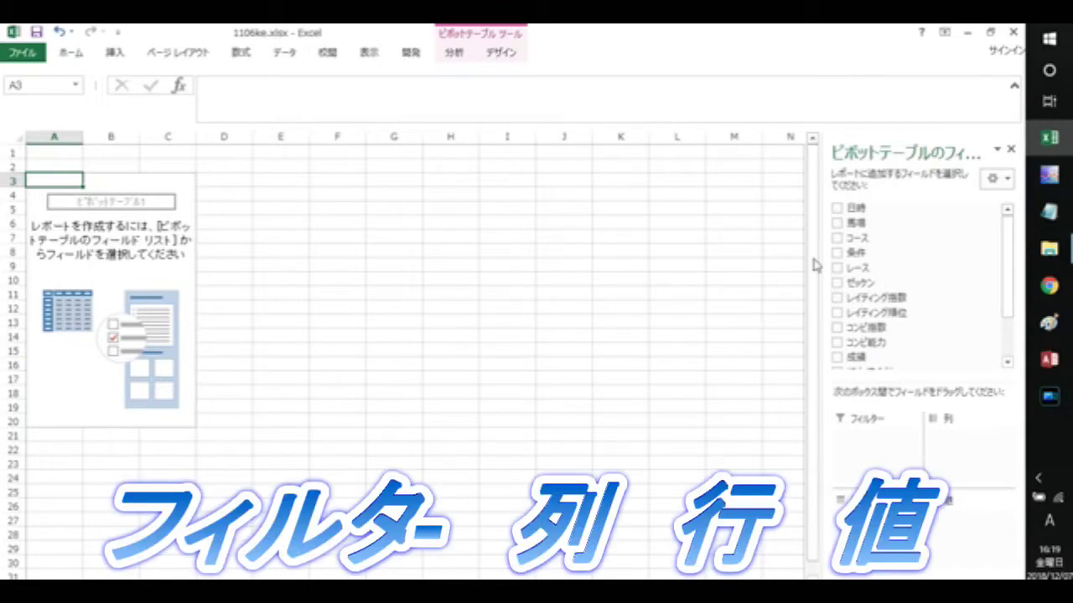
Add 馬場 and 成績 as report filters of the pivot table.
mouse_move(855, 223)
mouse_down()
mouse_move(920, 409)
mouse_move(863, 442)
mouse_up()
drag(842, 356, 853, 476)
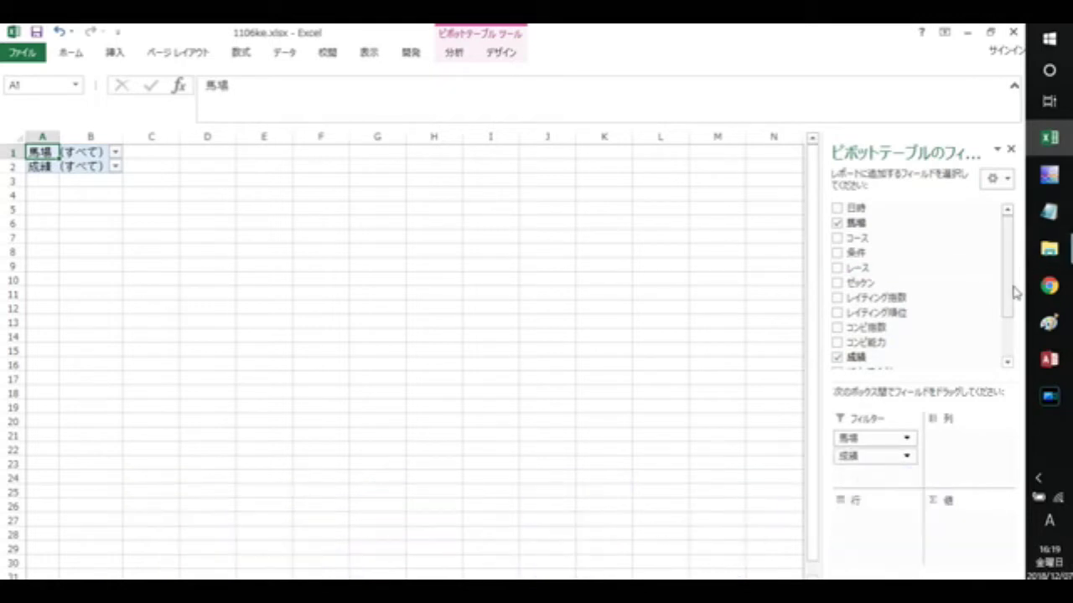
drag(1009, 295, 1008, 350)
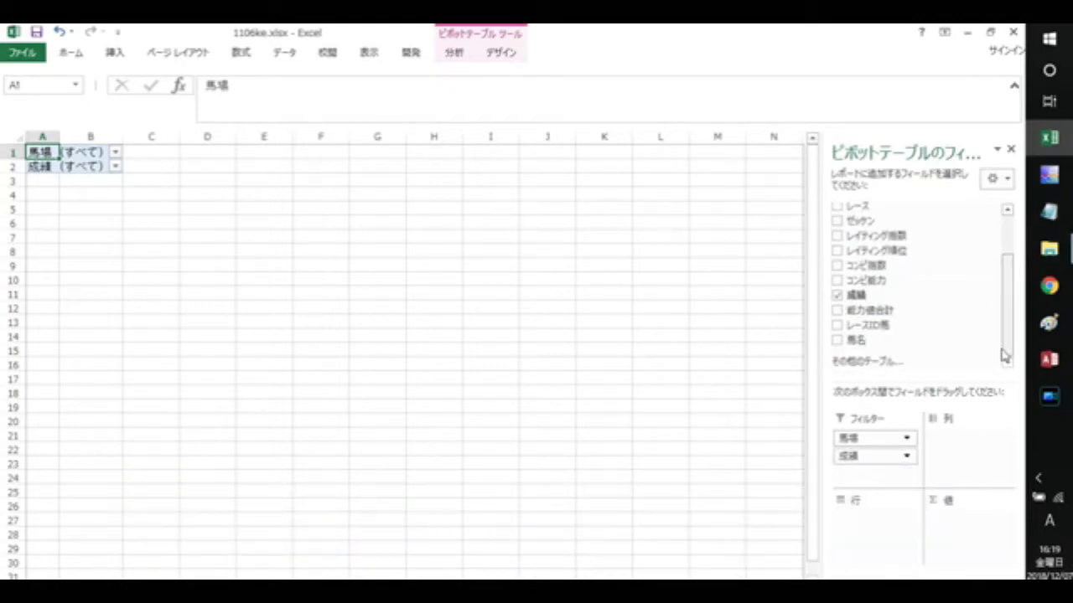
Put コンビ能力 in rows and レイティング順位 in columns, count 馬名, and hide the field list.
mouse_move(872, 280)
drag(872, 280, 863, 526)
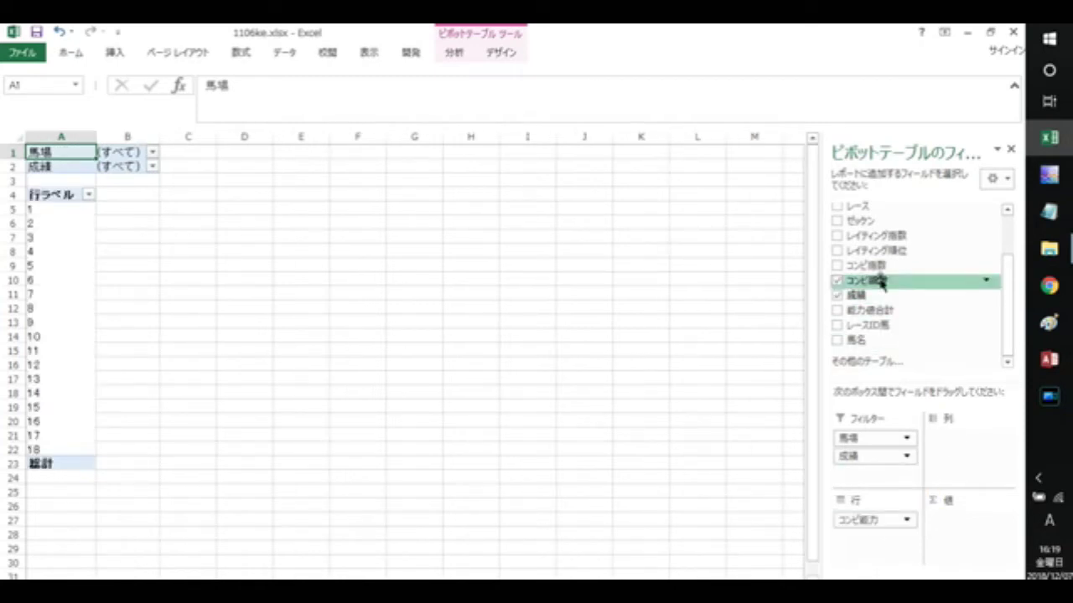
mouse_move(886, 251)
mouse_down()
mouse_move(1010, 476)
mouse_move(1004, 453)
mouse_up()
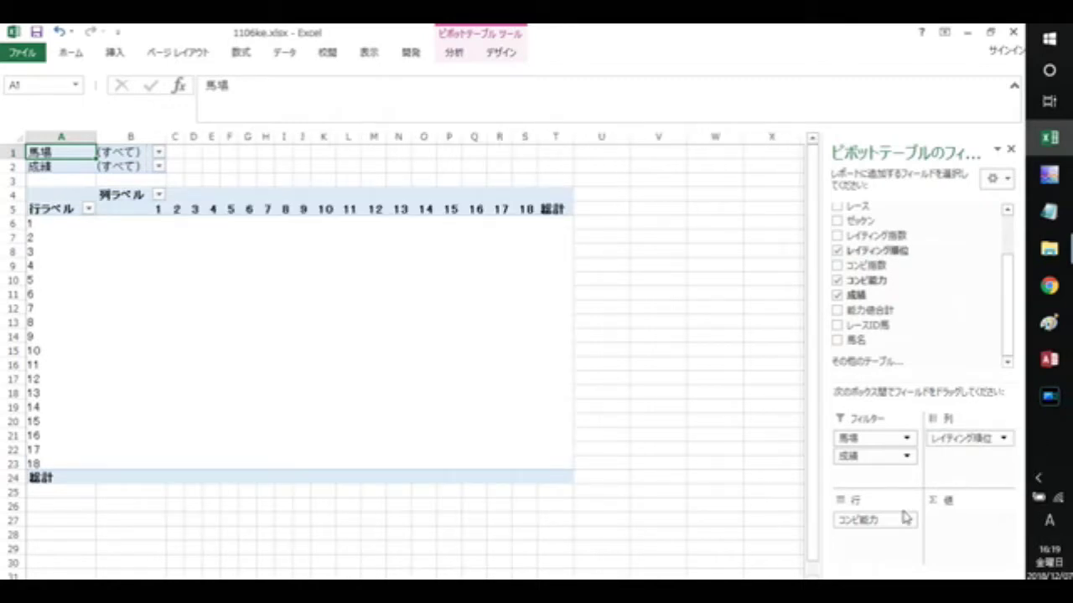
drag(856, 340, 964, 529)
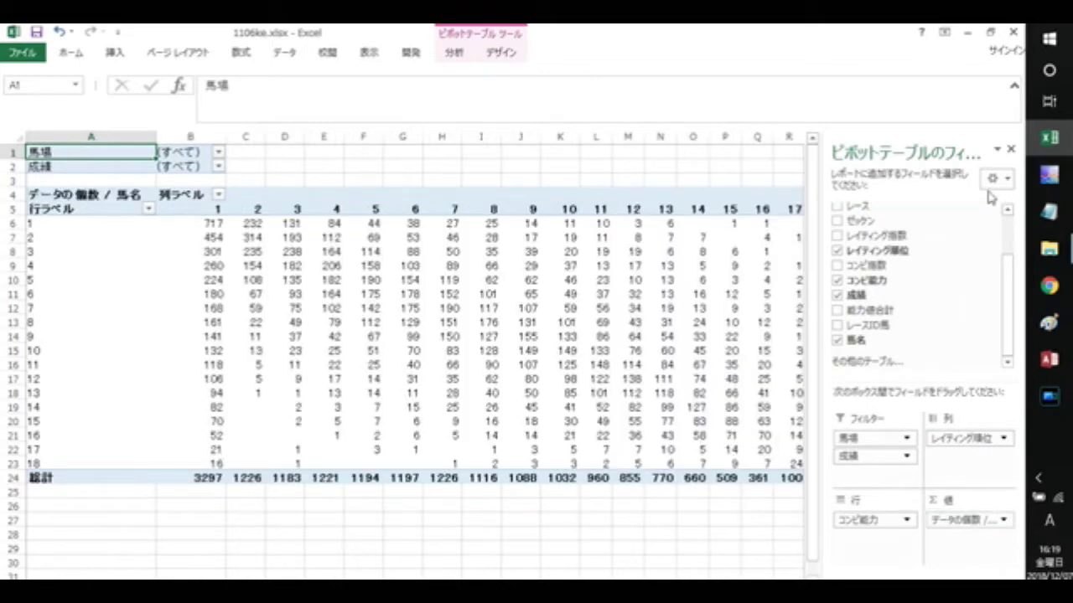
click(1010, 149)
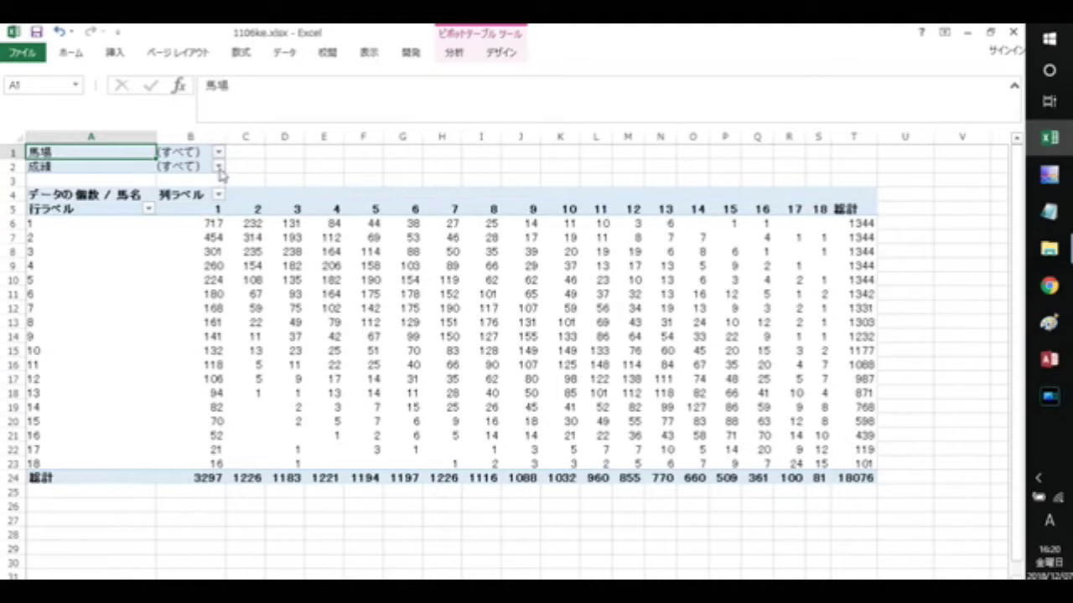
Set the 成績 filter to 1, leaving 973 winners with 189 at row 1, column 1.
click(220, 169)
click(60, 215)
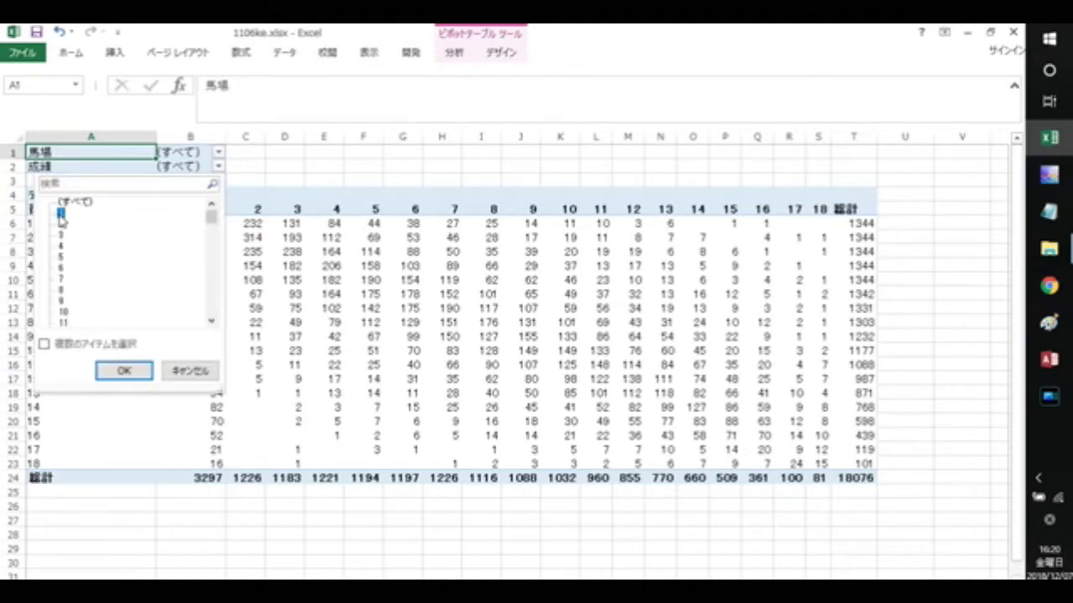
click(124, 371)
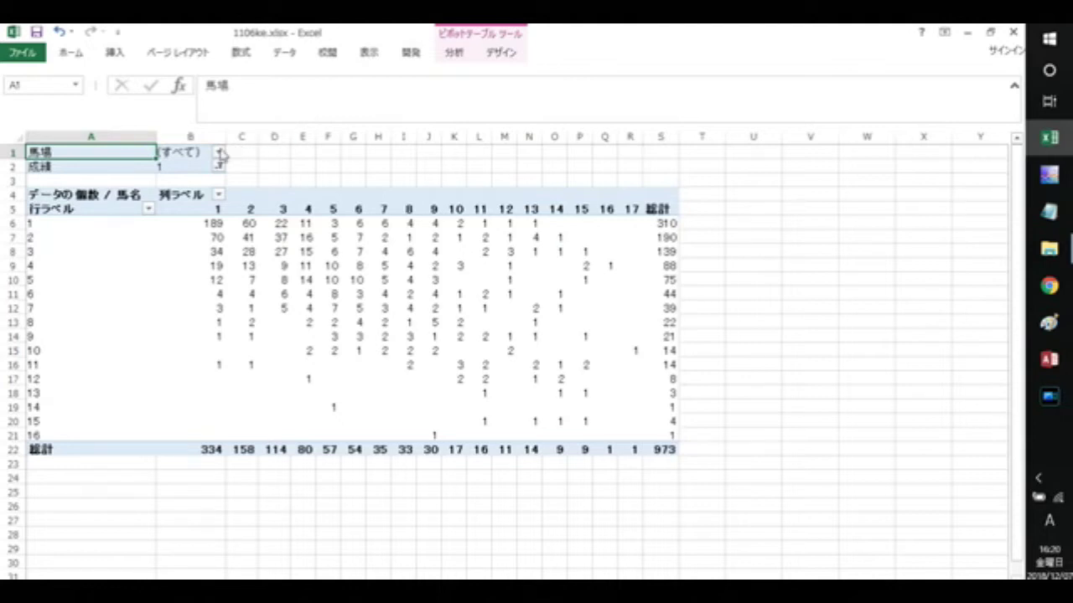
click(218, 152)
click(75, 280)
click(130, 359)
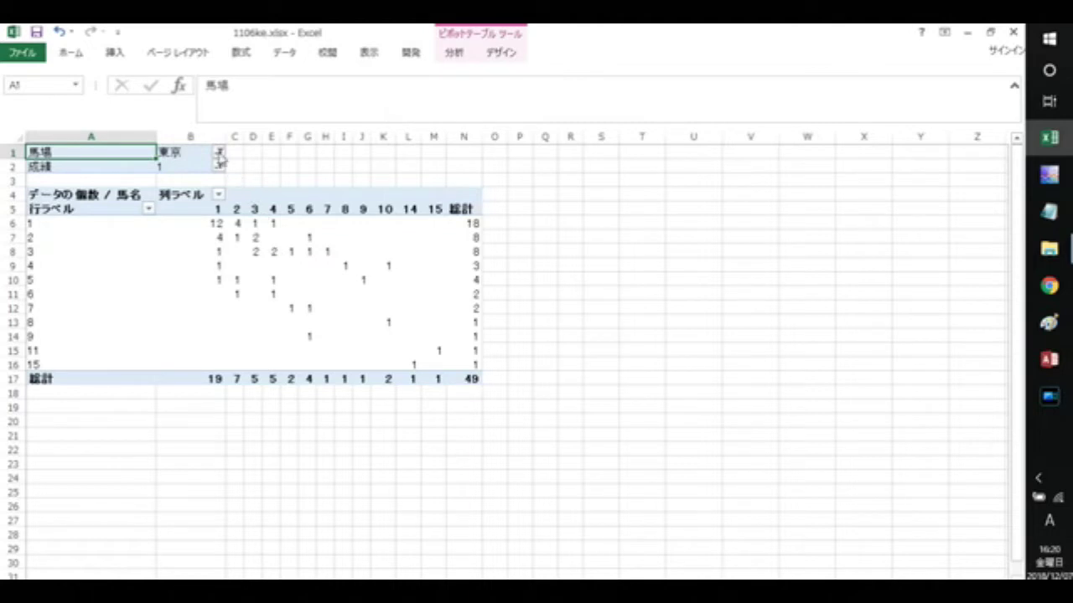
click(219, 151)
click(62, 265)
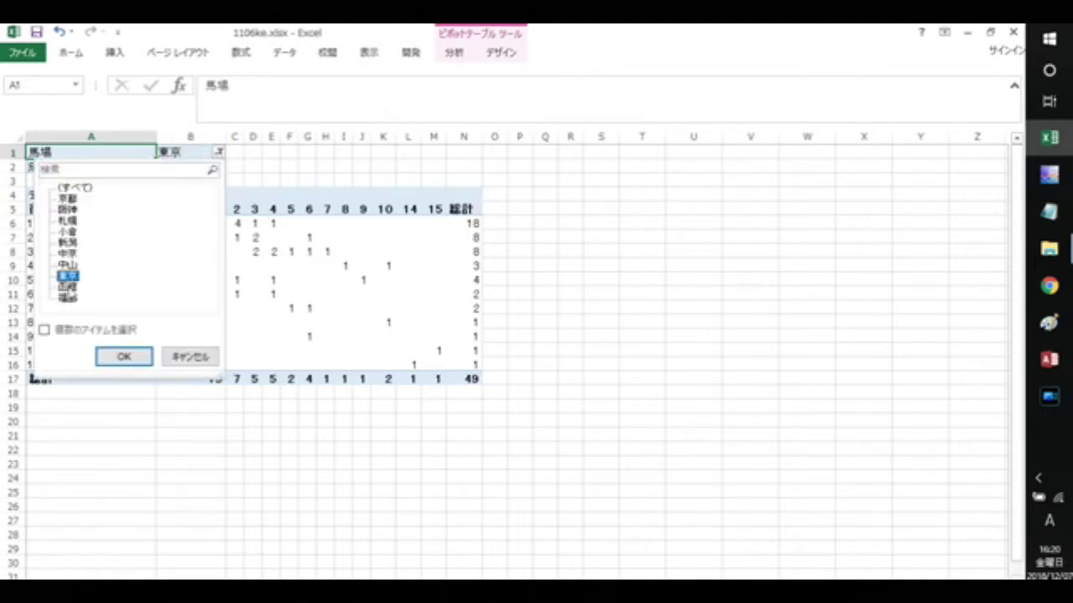
click(123, 358)
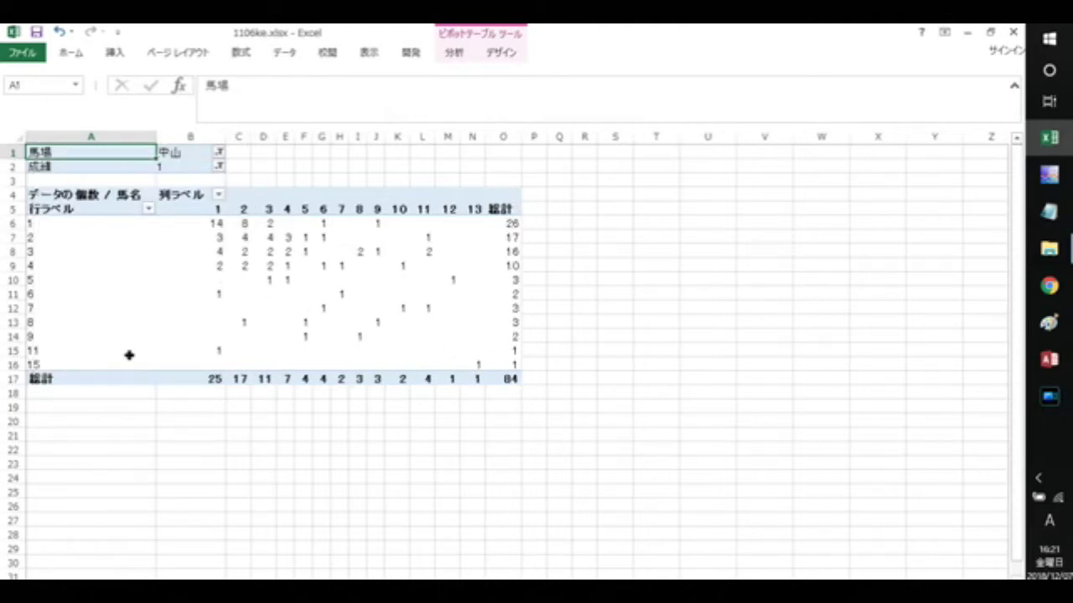
click(180, 310)
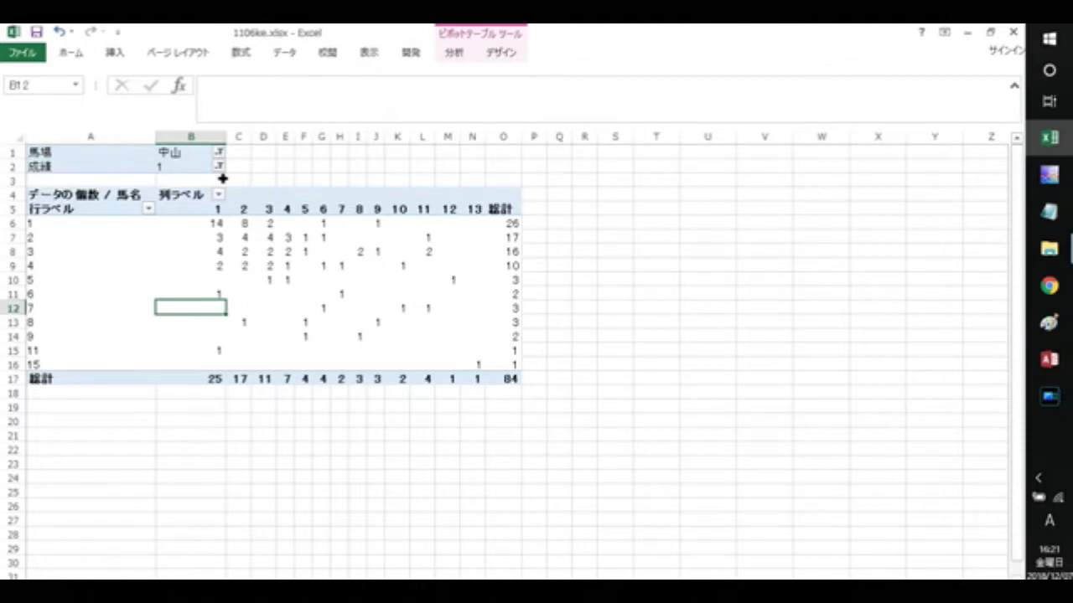
click(218, 152)
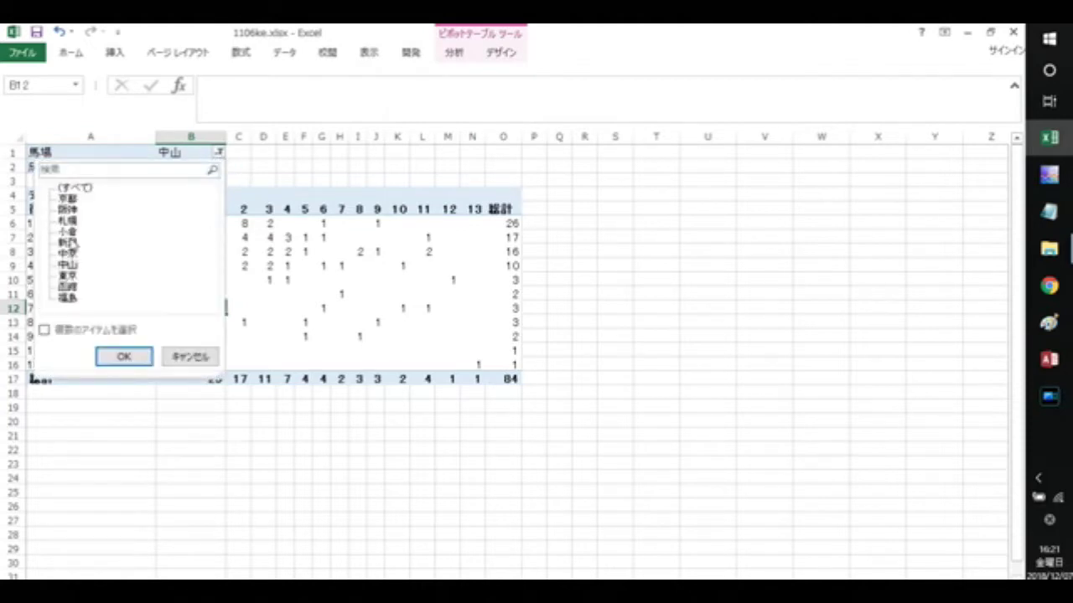
click(67, 210)
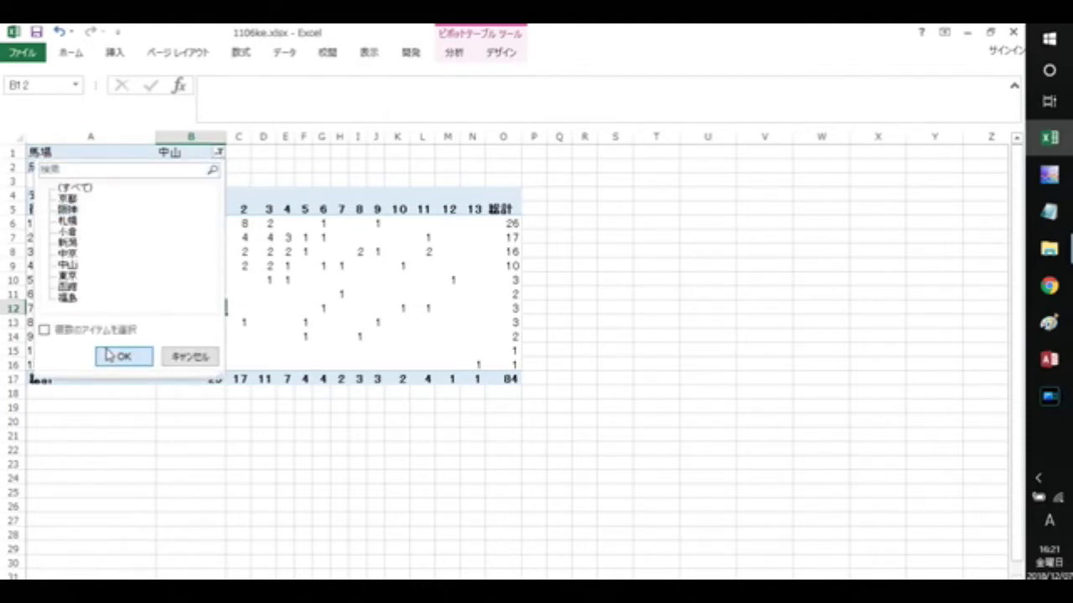
click(109, 356)
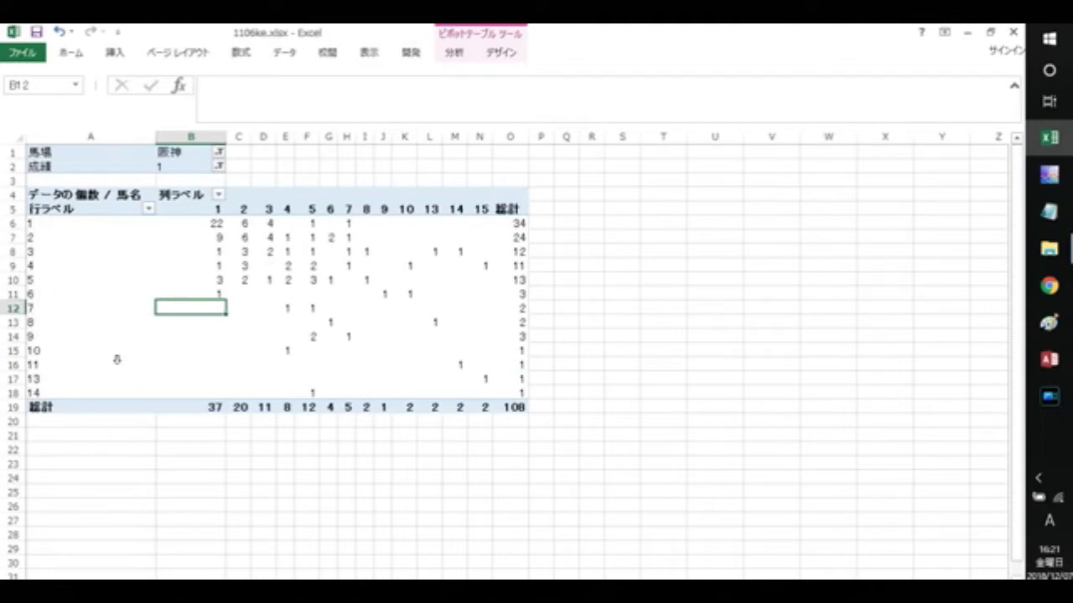
click(147, 353)
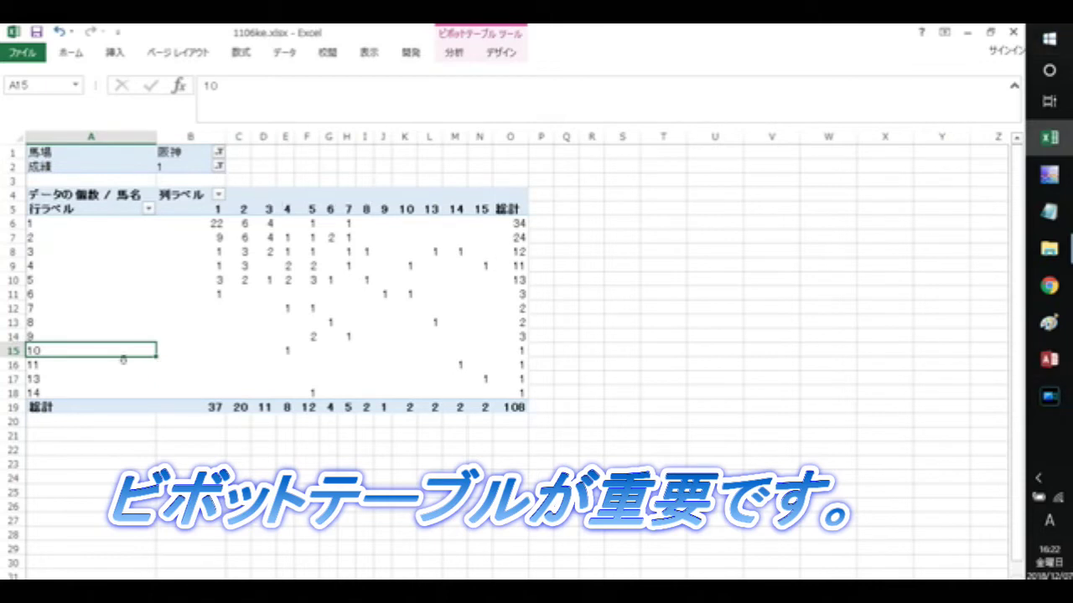
Reset the 成績 filter to (すべて) and check the count at row 8, column 8.
click(218, 166)
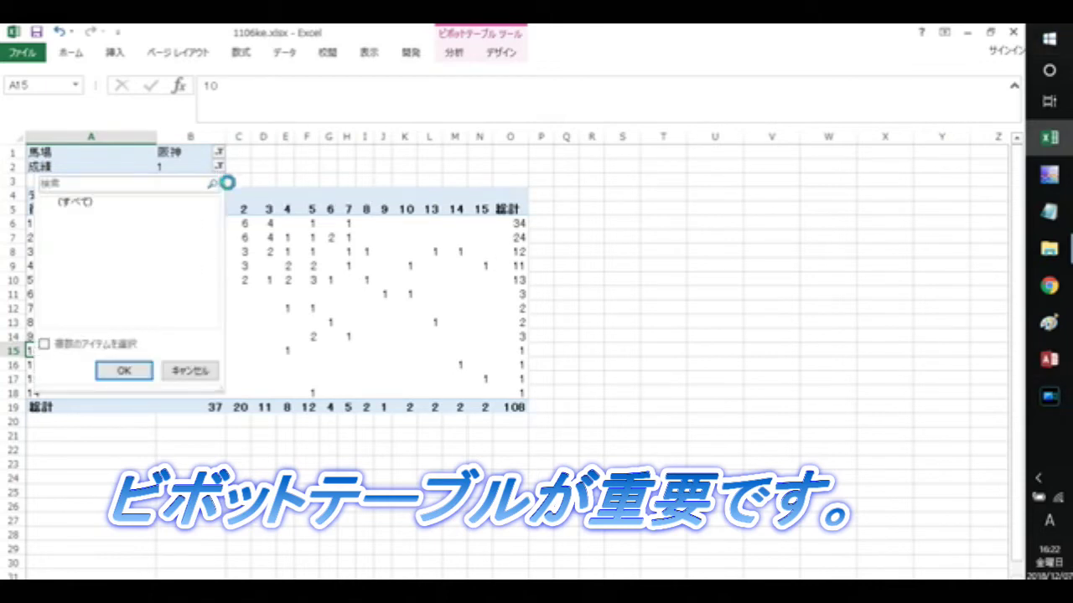
click(126, 372)
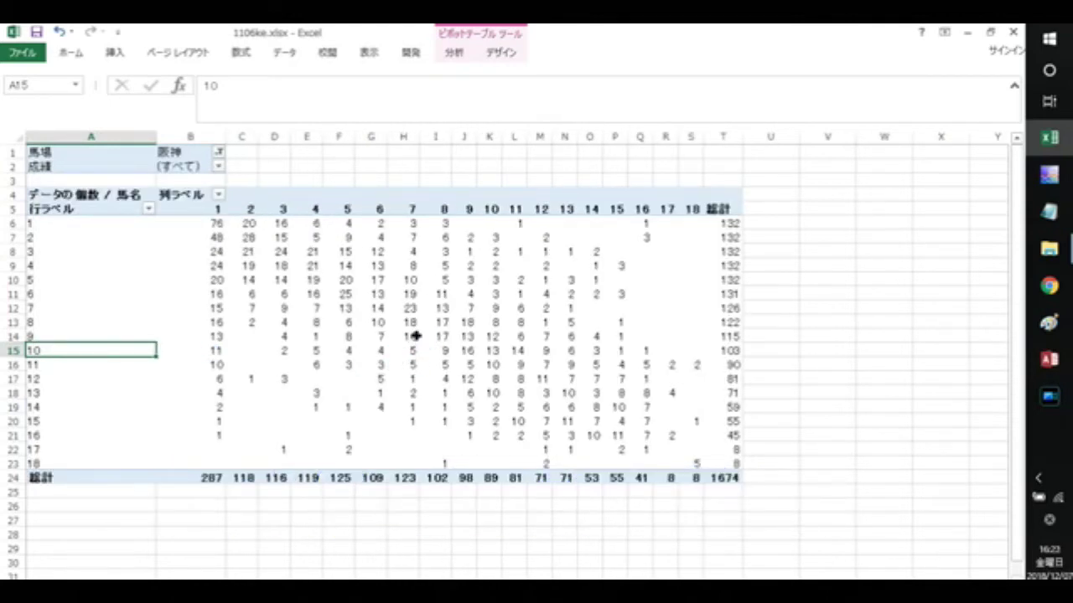
key(Right)
key(Right)
key(Right)
drag(414, 335, 451, 323)
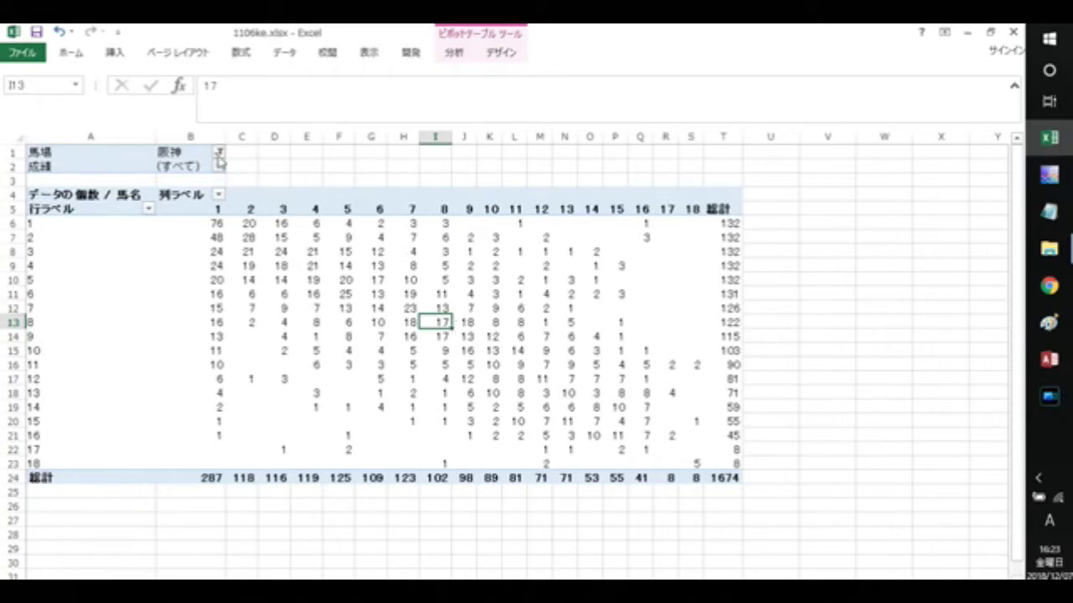
Reset the 馬場 filter to (すべて) and check the counts at rows 10, 9 and 2.
click(219, 151)
click(74, 188)
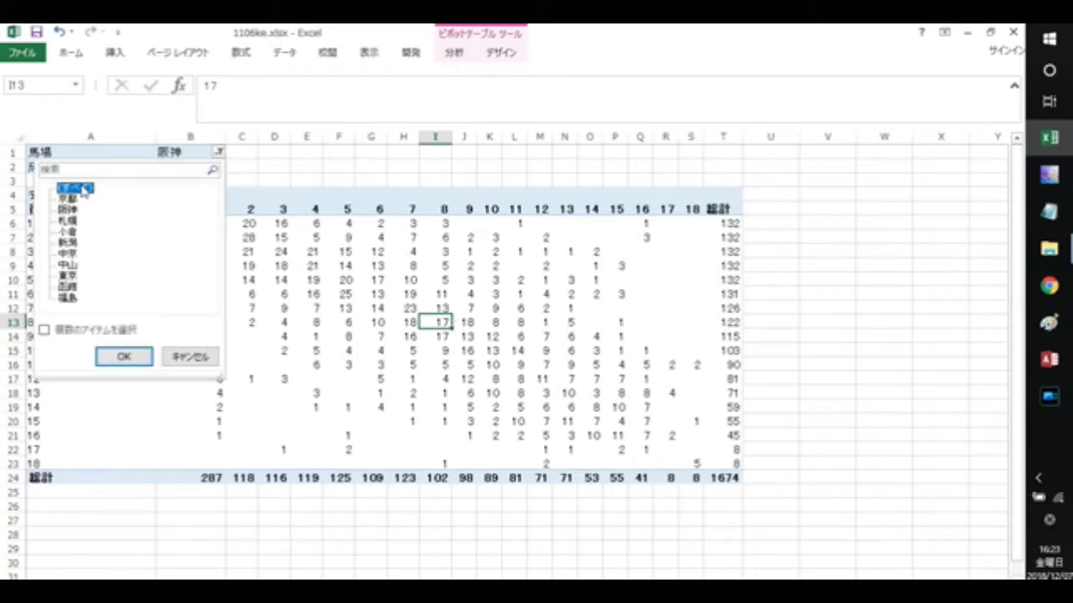
click(126, 358)
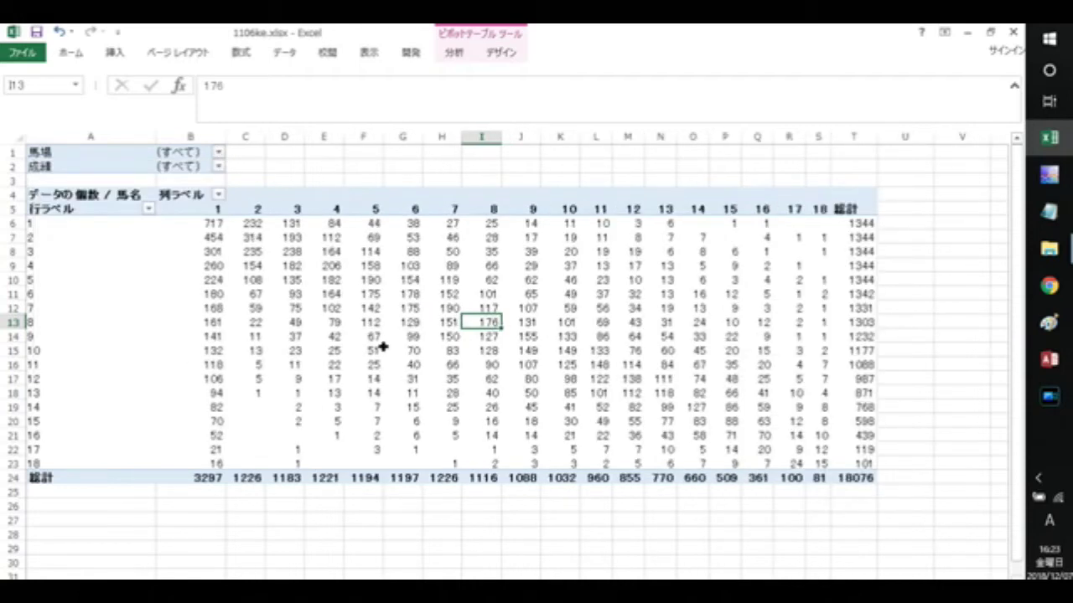
click(370, 353)
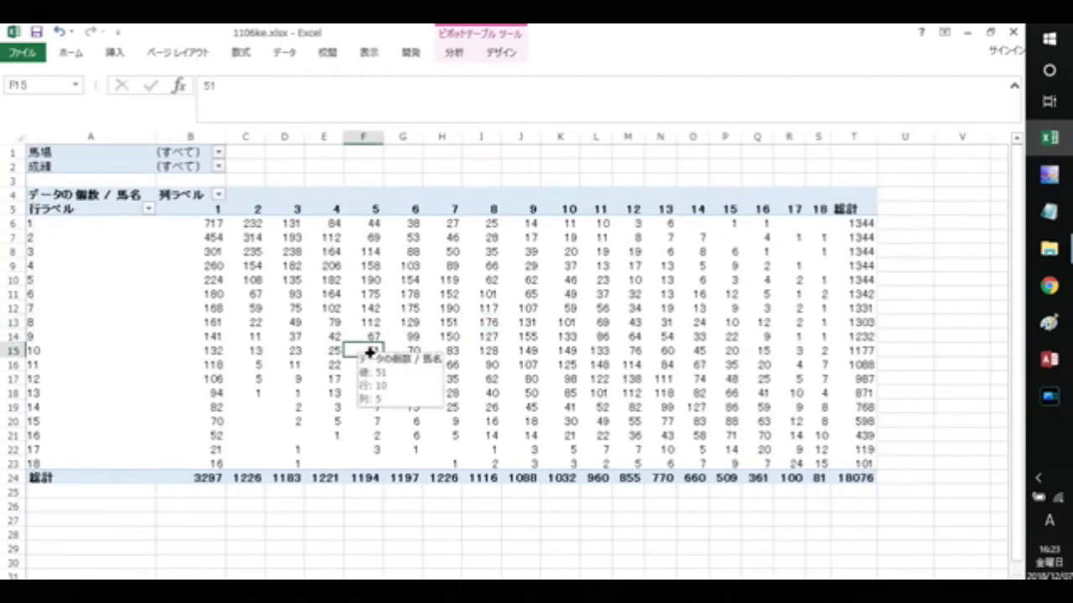
click(300, 336)
key(Up)
key(Up)
key(Up)
key(Up)
key(Up)
key(Up)
key(Up)
key(Down)
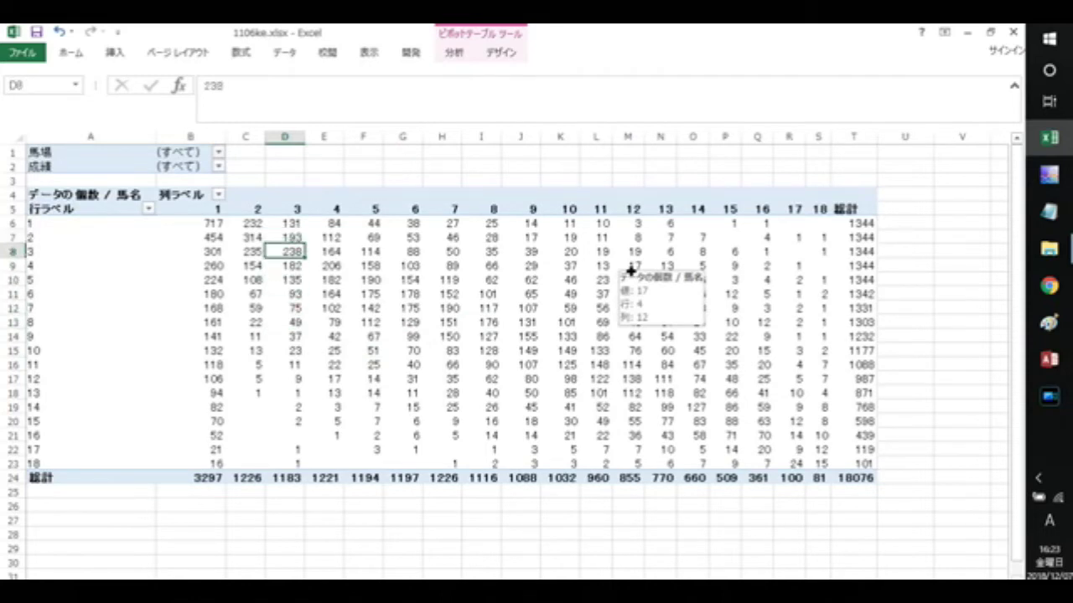
key(Left)
key(Left)
key(Left)
key(Right)
key(Right)
key(Right)
key(Left)
key(Left)
key(Left)
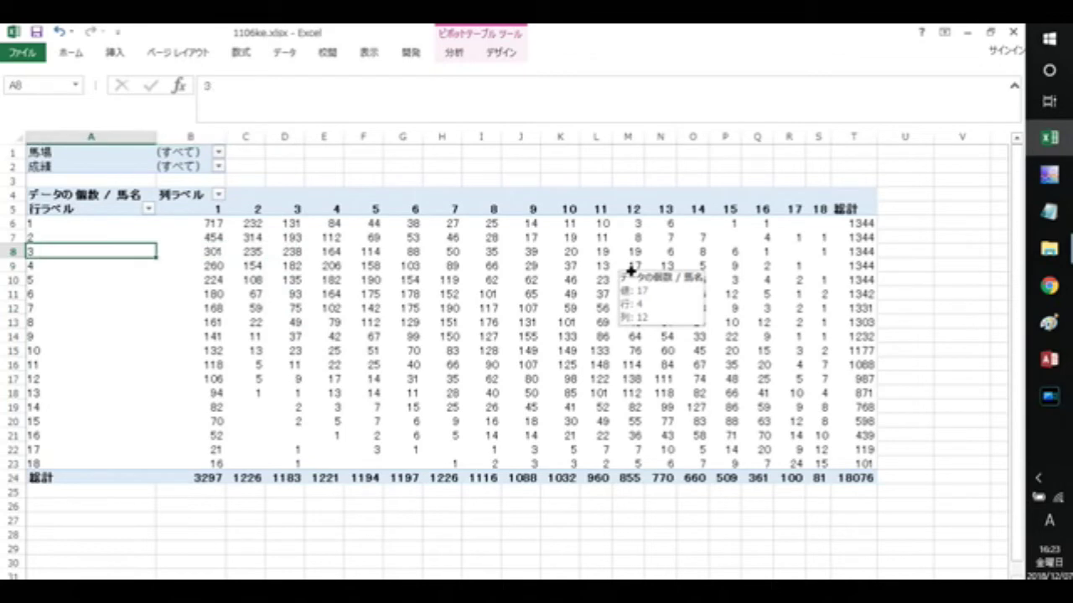
key(Right)
key(Right)
key(Left)
key(Left)
key(Up)
key(Up)
key(Down)
key(Down)
key(Up)
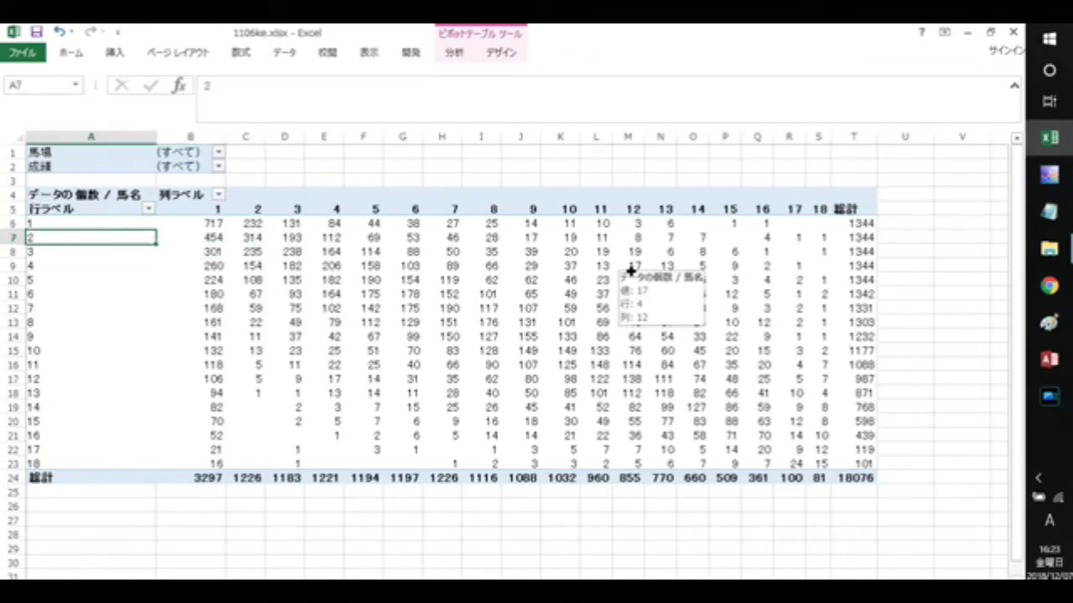
key(Down)
key(Up)
key(Up)
key(Up)
key(Down)
key(Down)
key(Down)
key(Up)
key(Up)
key(Down)
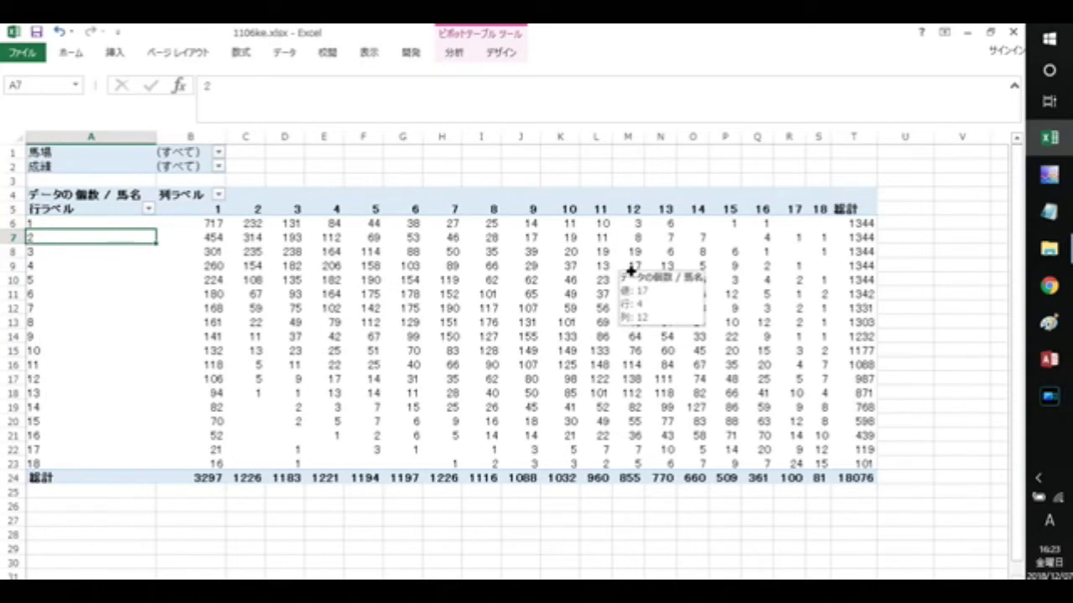
key(Down)
key(Up)
key(Up)
key(Up)
key(Down)
key(Down)
key(Down)
key(Down)
key(Up)
key(Up)
key(Up)
key(Up)
key(Down)
key(Down)
key(Down)
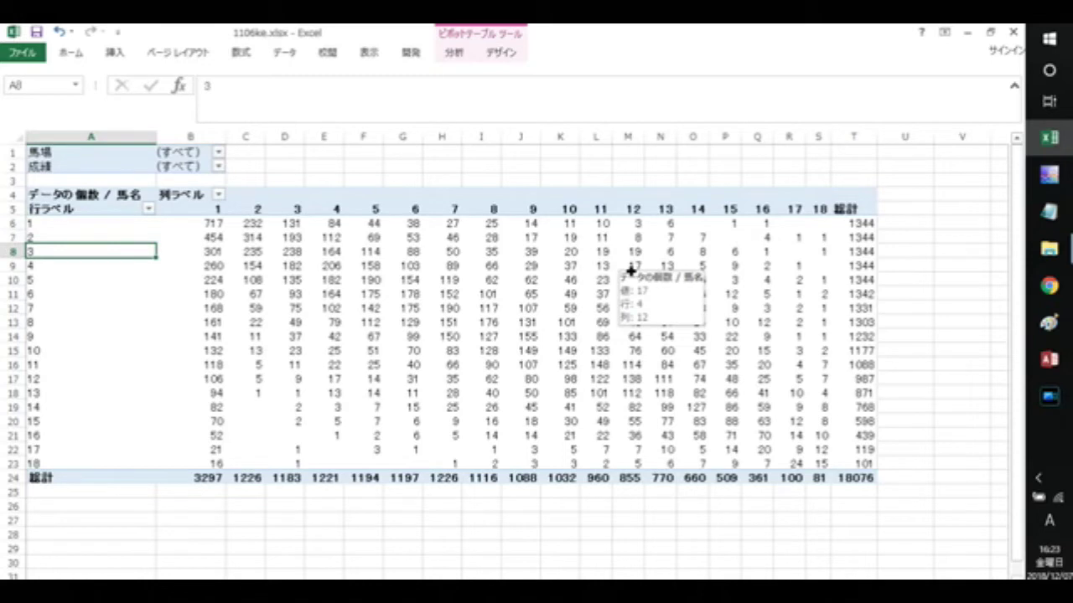
key(Right)
key(Right)
key(Left)
key(Left)
key(Right)
key(Left)
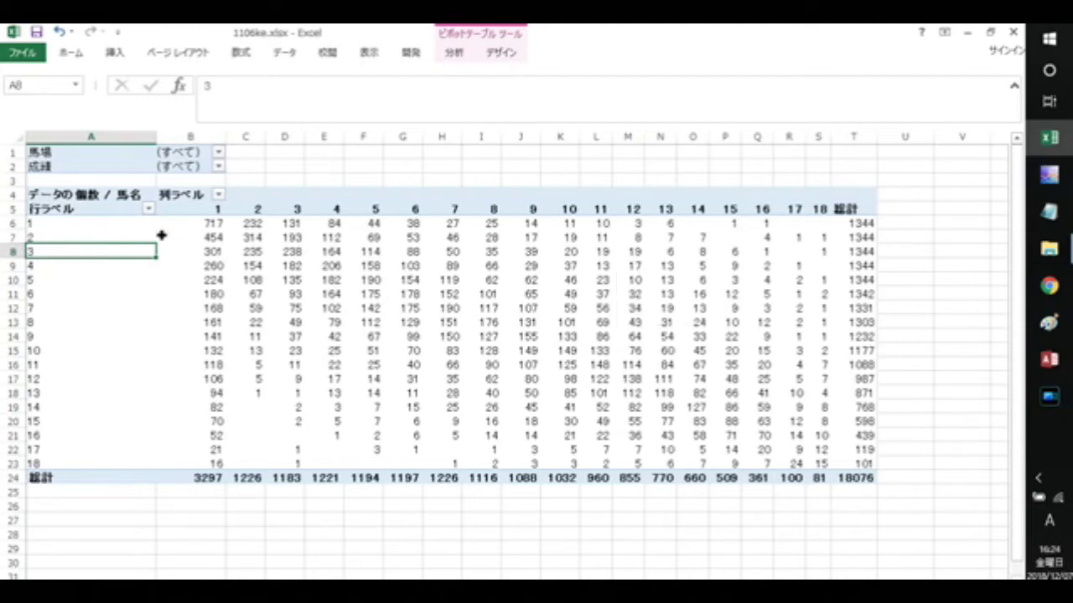
Filter 成績 to 1 again, keeping all 馬場 venues, for a total of 973.
click(298, 209)
click(293, 254)
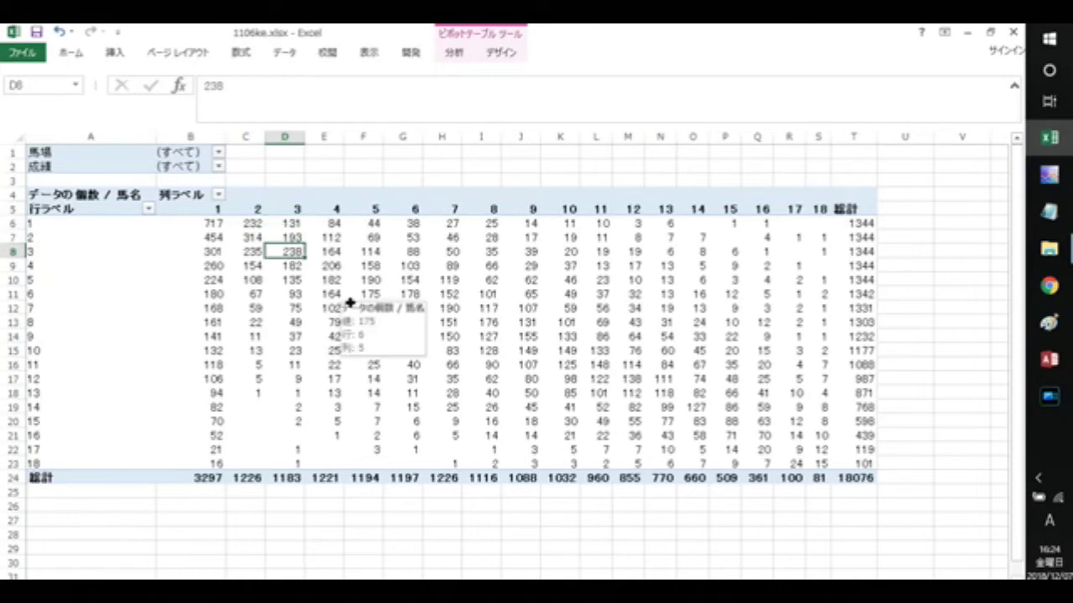
click(218, 166)
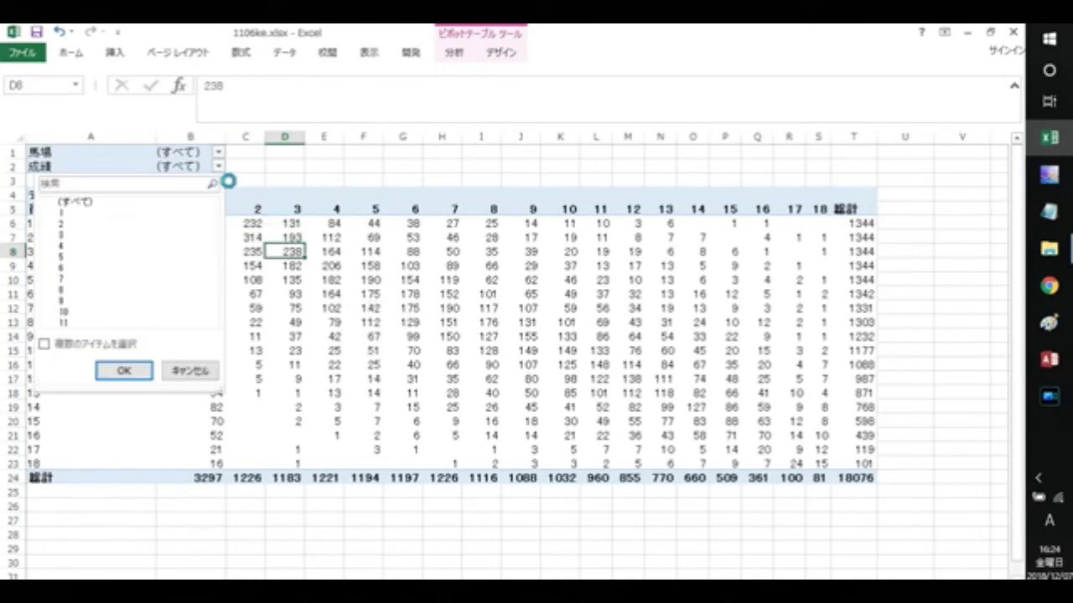
click(127, 373)
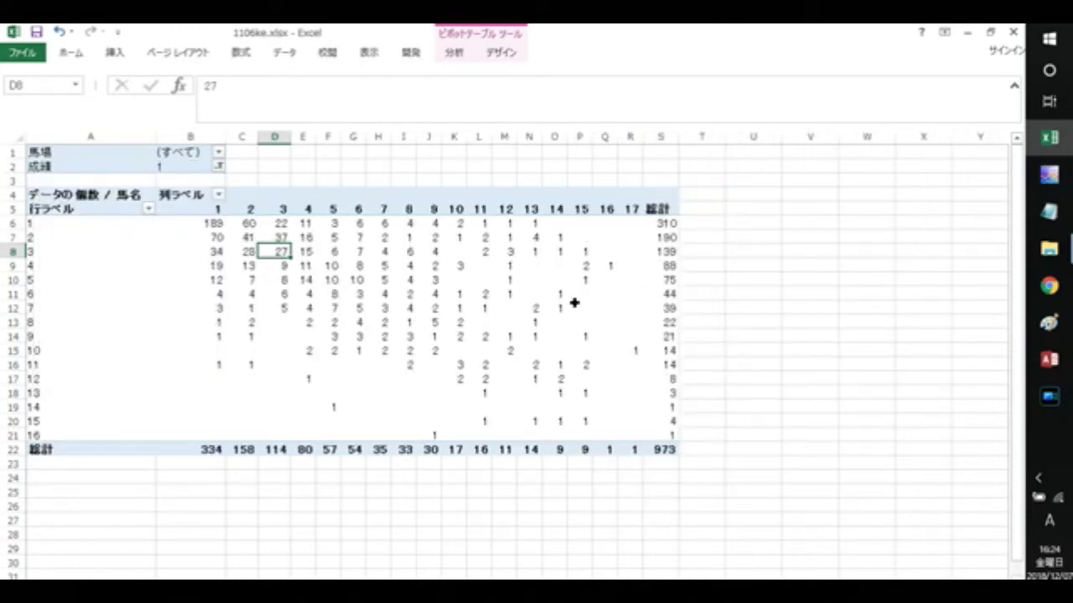
Compare the winner counts along row 3 and column 3 of the pivot table.
key(Left)
key(Left)
key(Left)
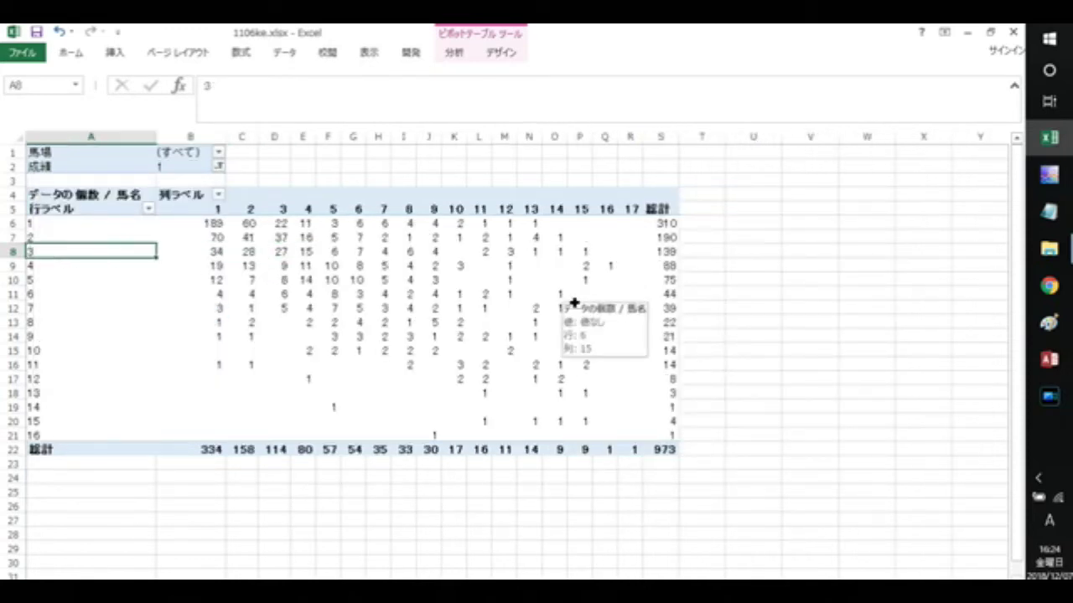
key(Right)
key(Right)
key(Right)
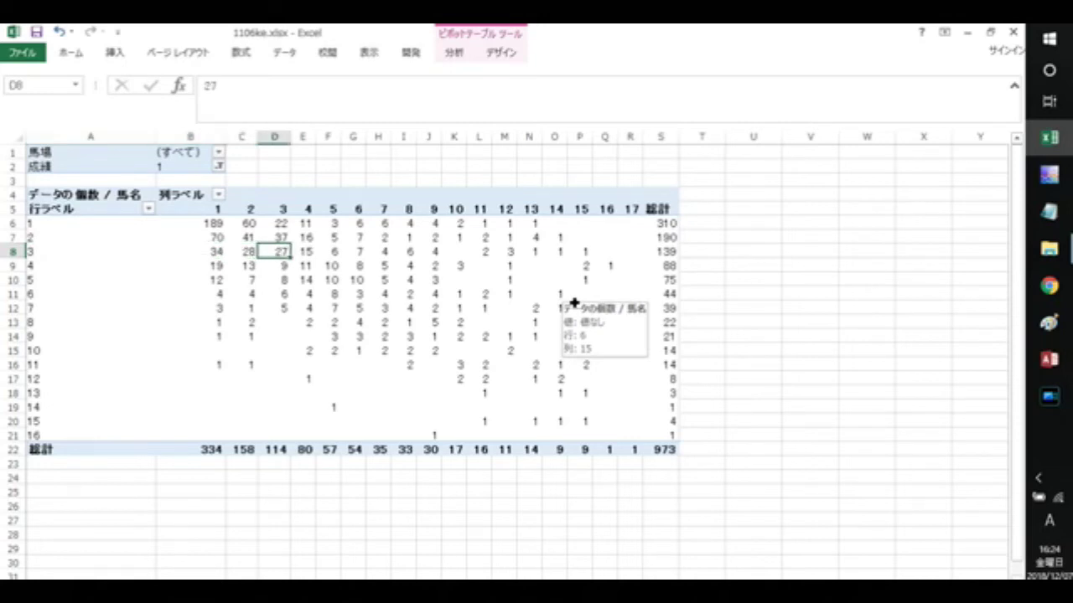
key(Left)
key(Left)
key(Left)
key(Right)
key(Right)
key(Right)
key(Up)
key(Up)
key(Down)
key(Down)
key(Left)
key(Left)
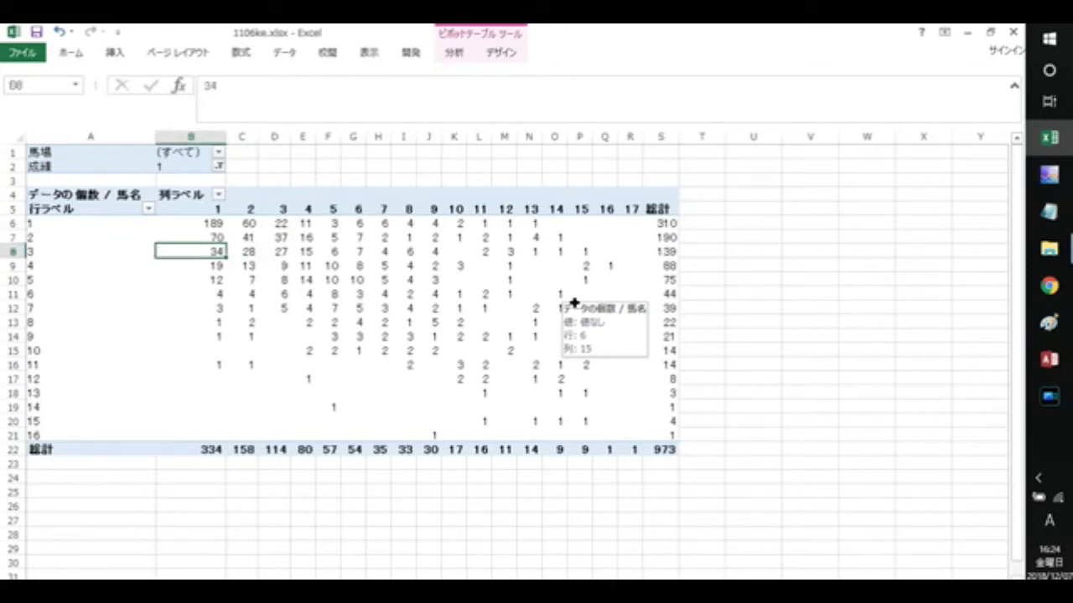